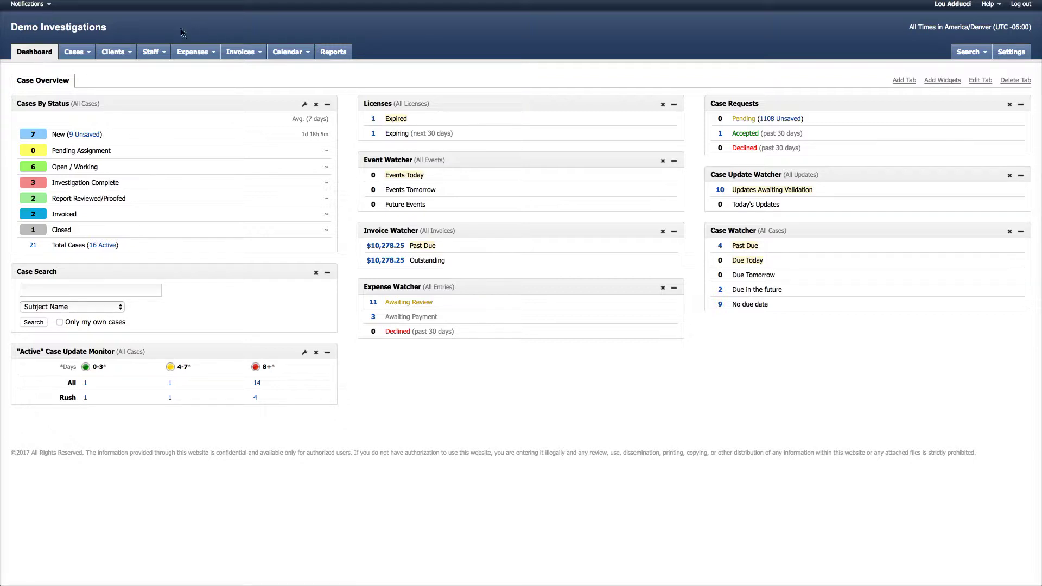
# Open the Cases tab menu on the TrackOps dashboard
pyautogui.click(90, 53)
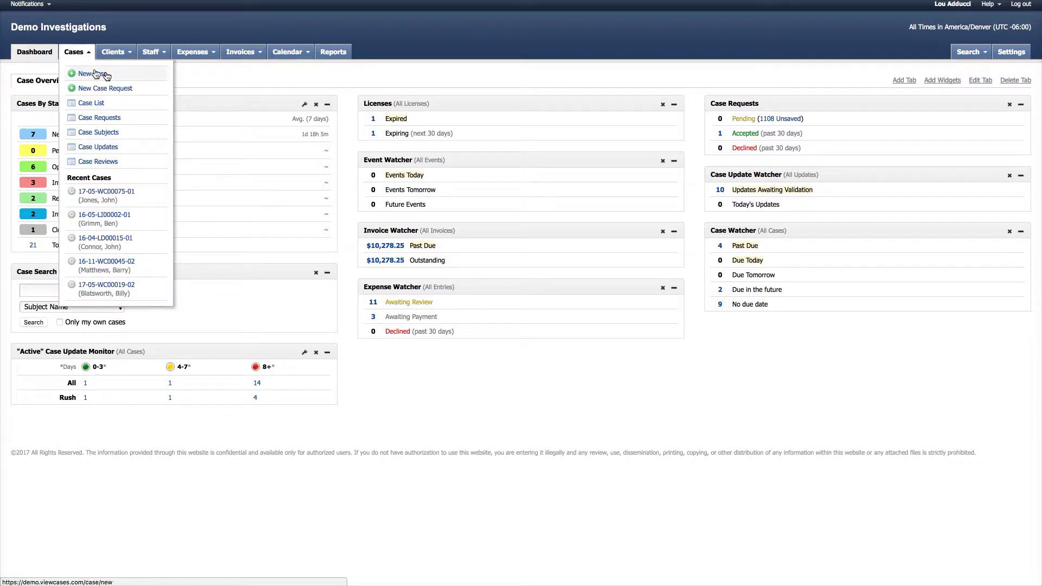
# Start a new ACME Insurance Workers' Compensation case with yourself as Case Manager and continue
pyautogui.click(119, 76)
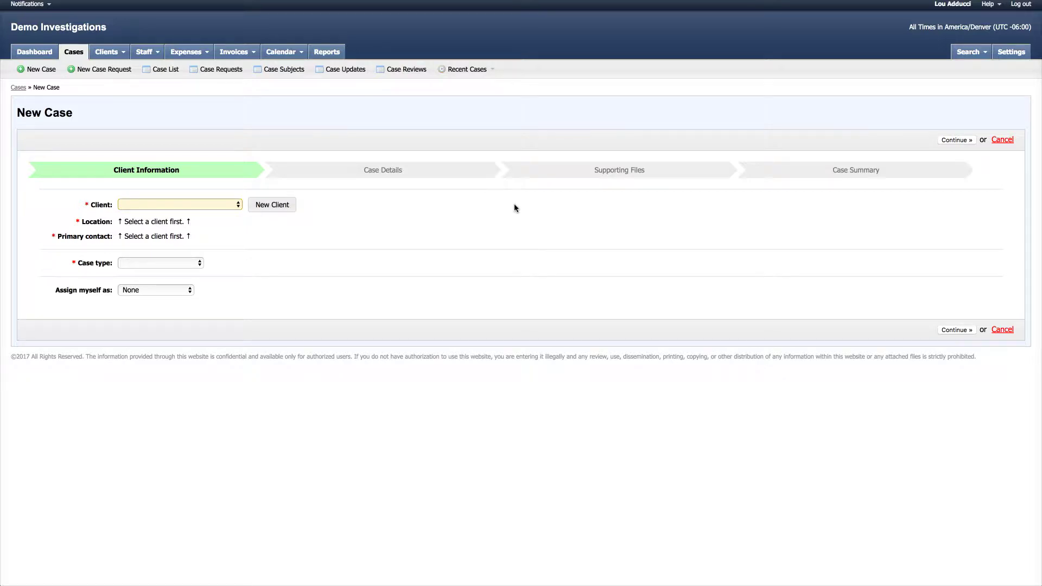
pyautogui.click(232, 205)
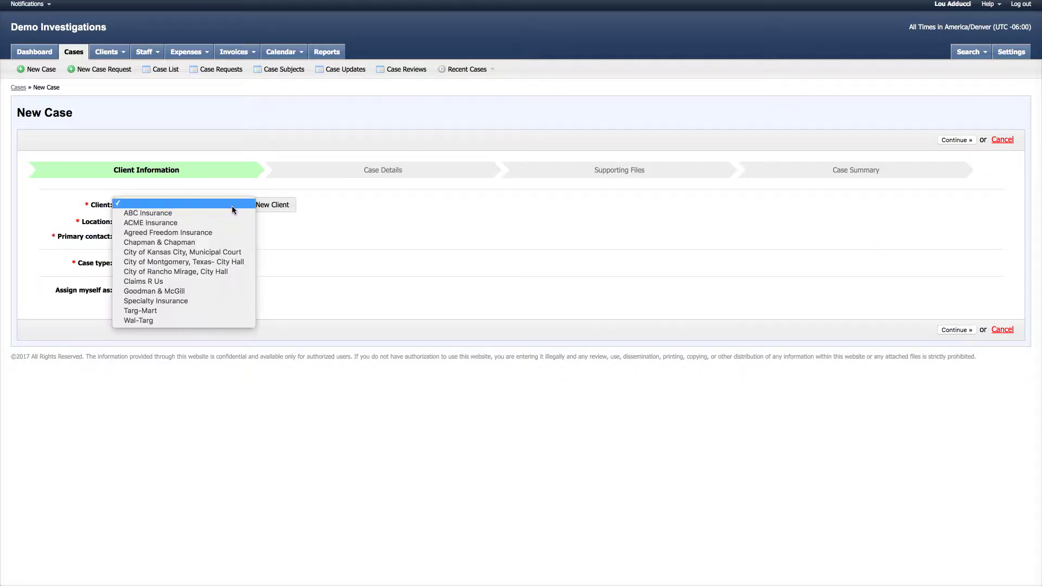
pyautogui.click(152, 226)
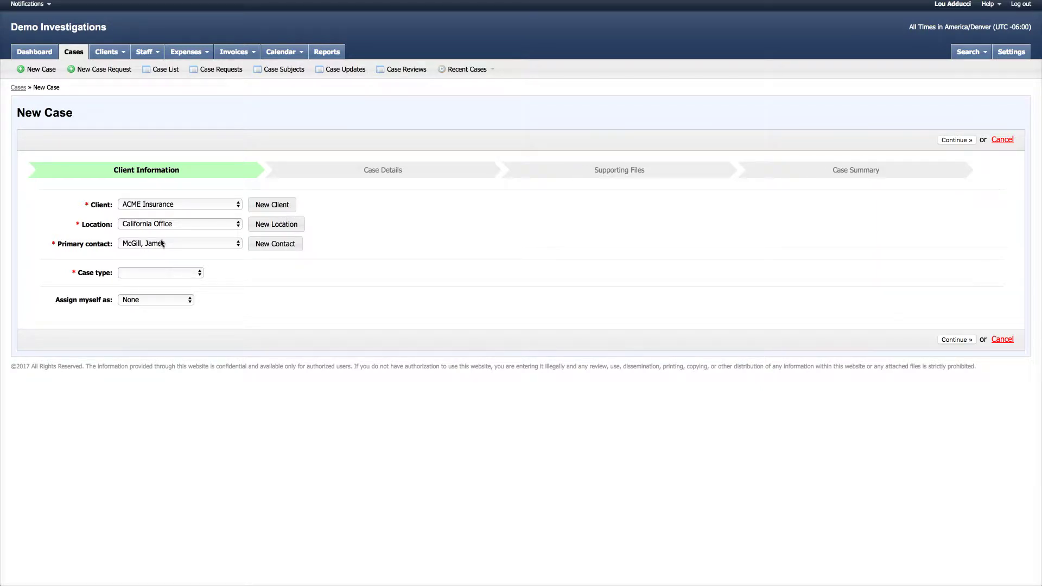
pyautogui.click(179, 271)
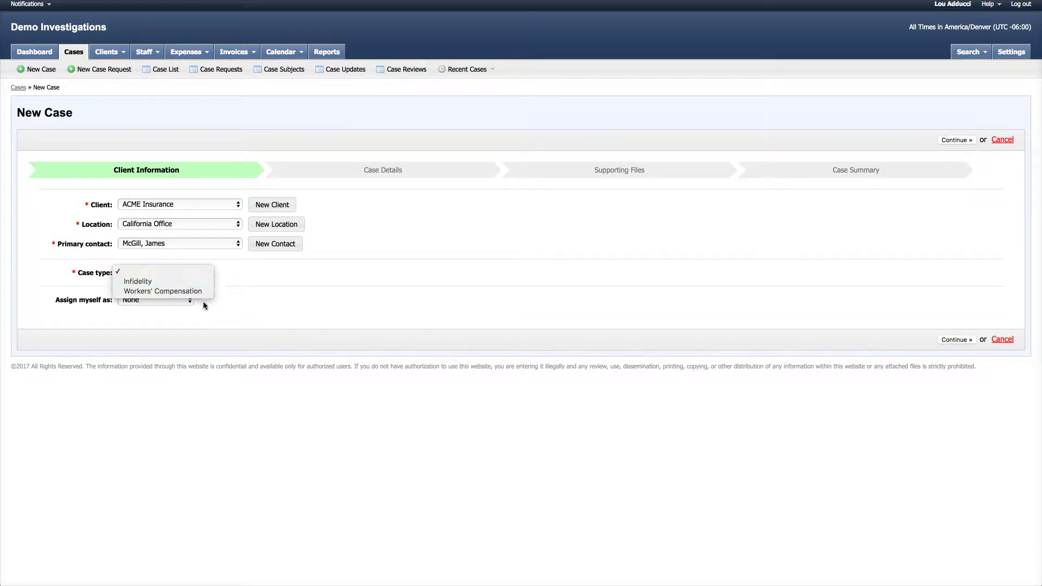
pyautogui.click(200, 291)
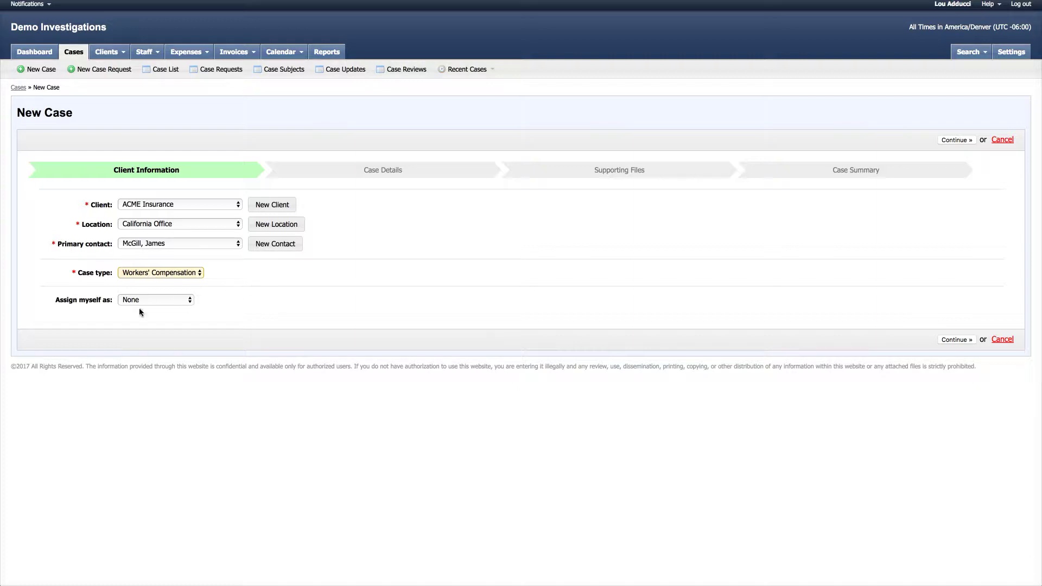
pyautogui.click(190, 299)
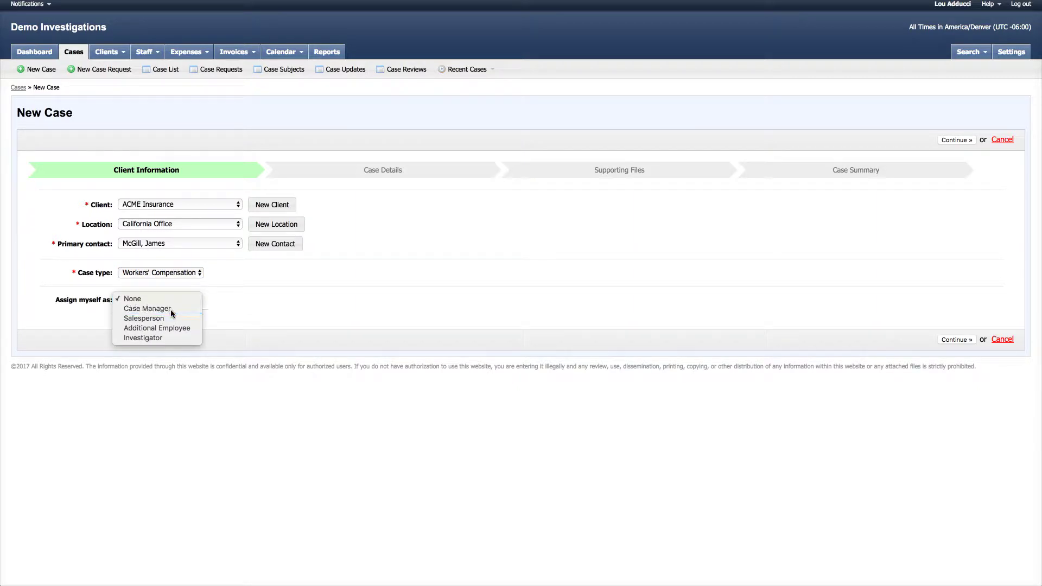
pyautogui.click(170, 309)
pyautogui.click(958, 140)
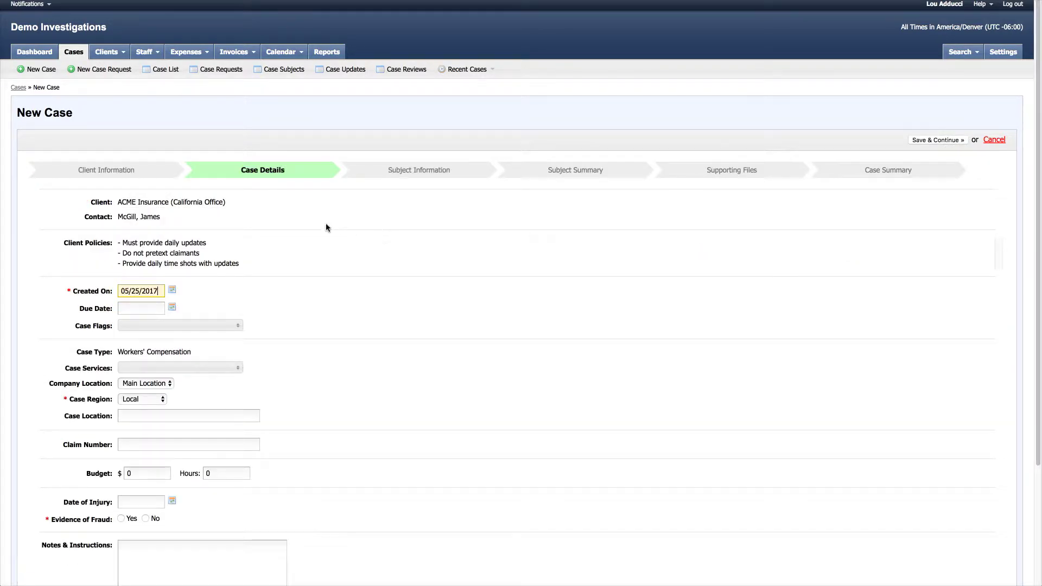
# Give the case the Rush and Surveillance Aware flags, then bring up the case services list
pyautogui.scroll(-3, 325, 227)
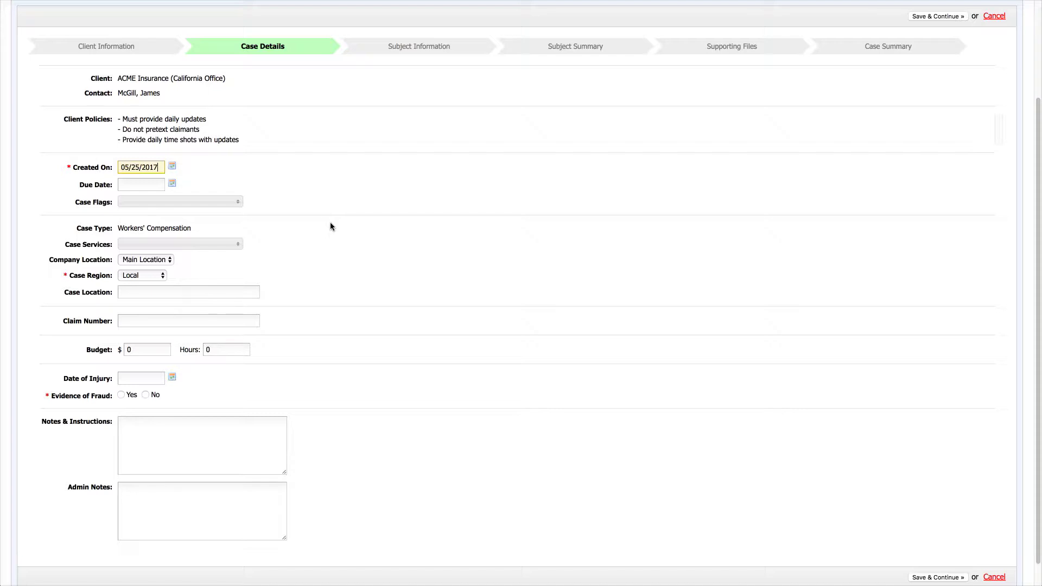
pyautogui.click(238, 201)
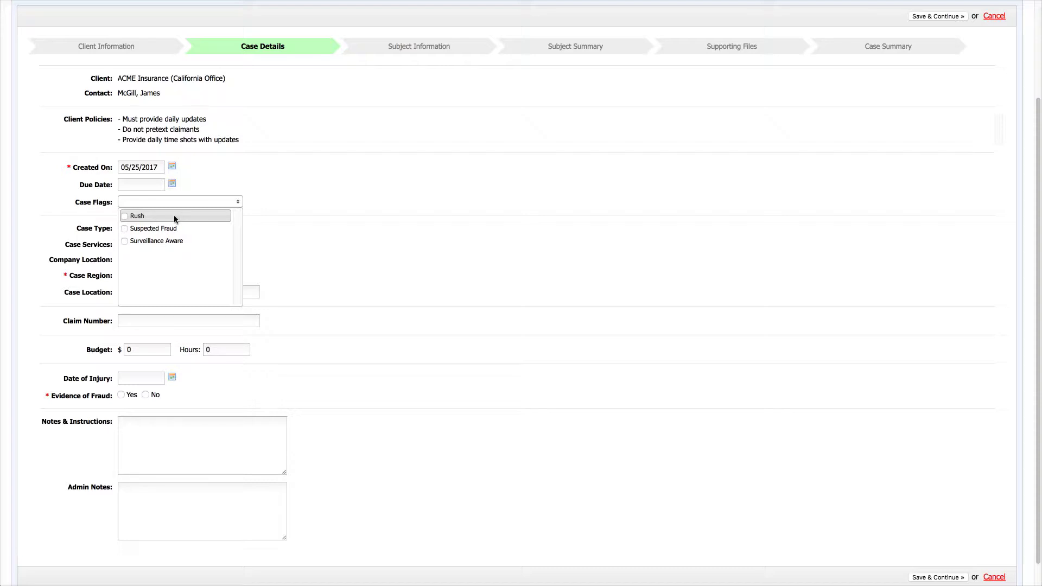
pyautogui.click(149, 219)
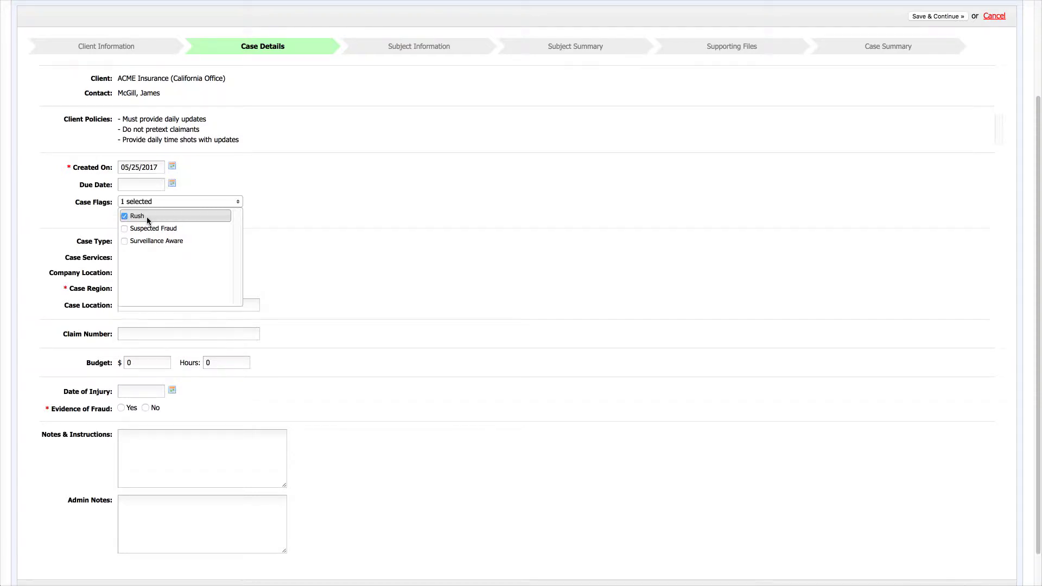
pyautogui.click(161, 239)
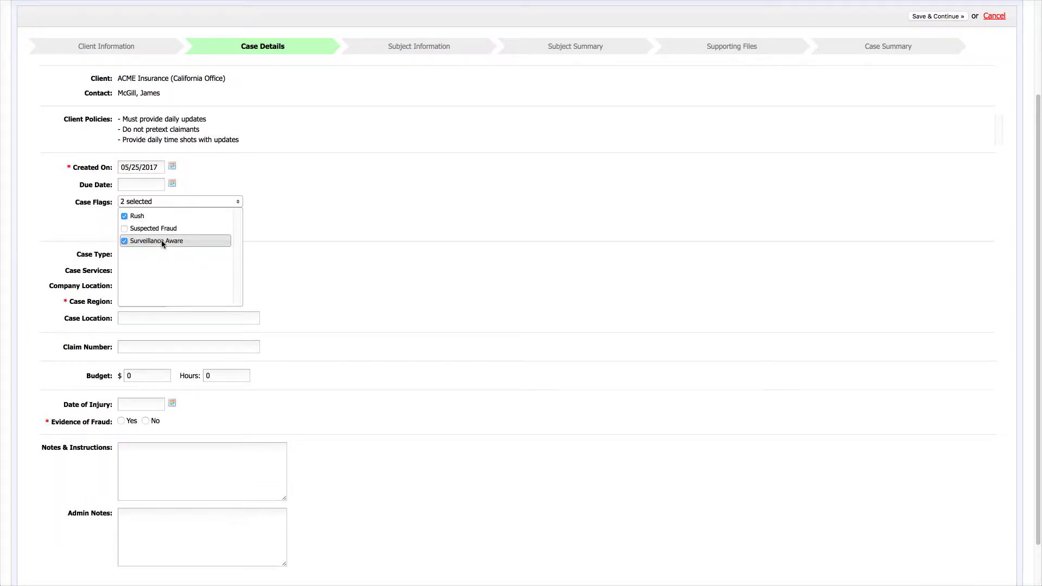
pyautogui.click(269, 209)
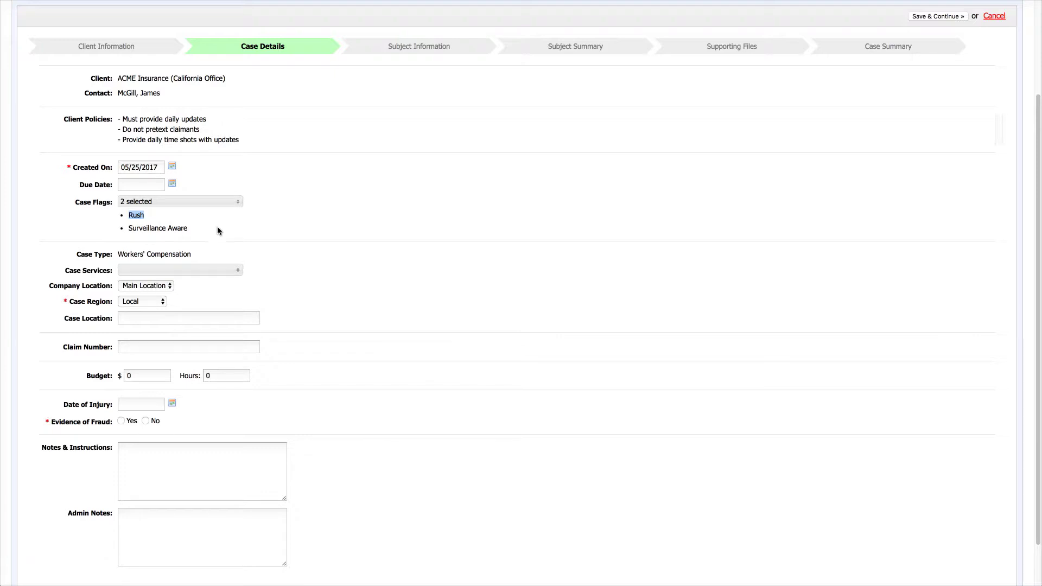
pyautogui.click(232, 266)
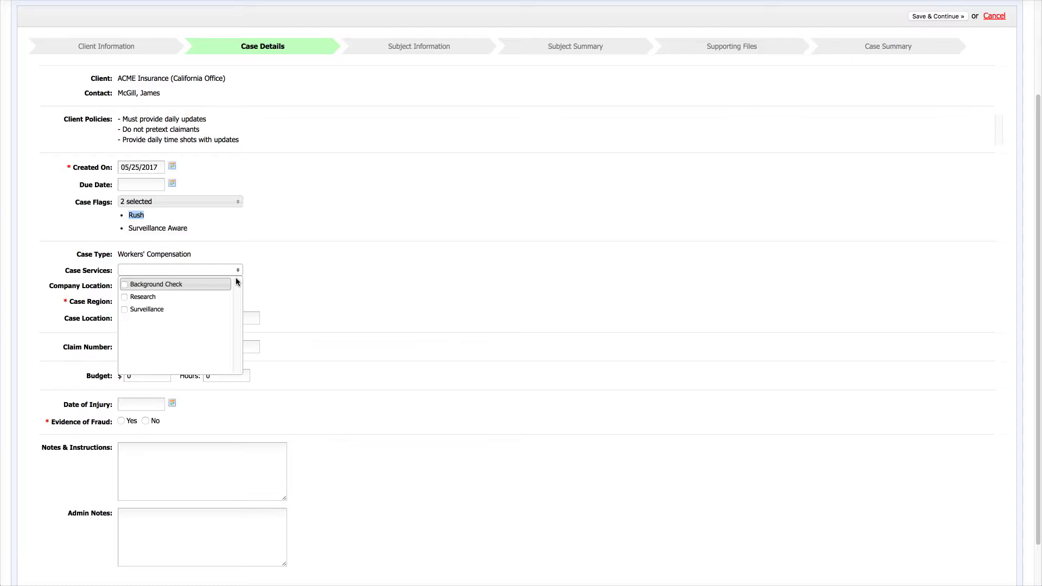
# Add Background Check as a case service and set Evidence of Fraud to Yes
pyautogui.click(184, 285)
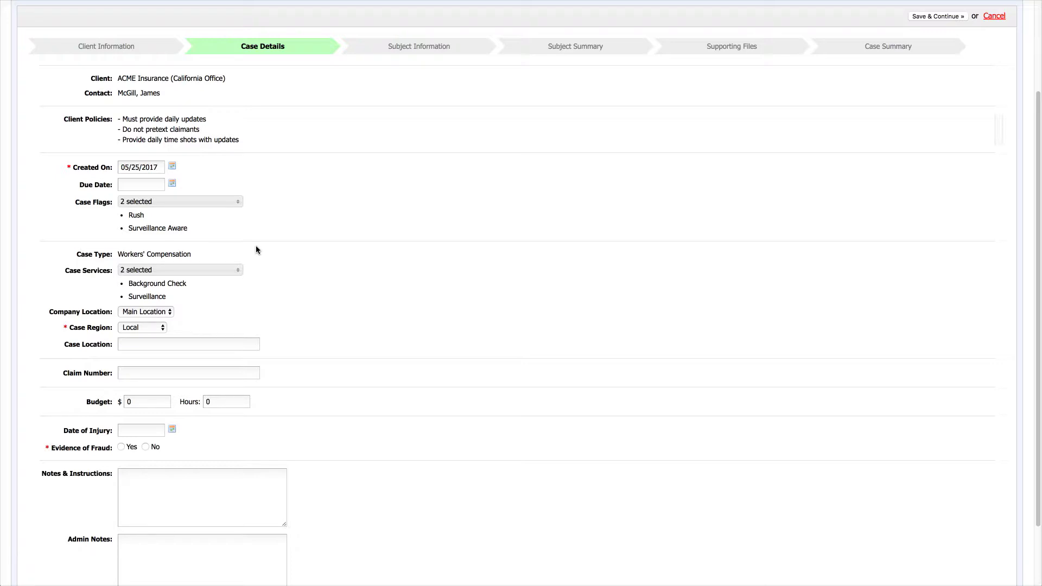
pyautogui.scroll(-3, 339, 267)
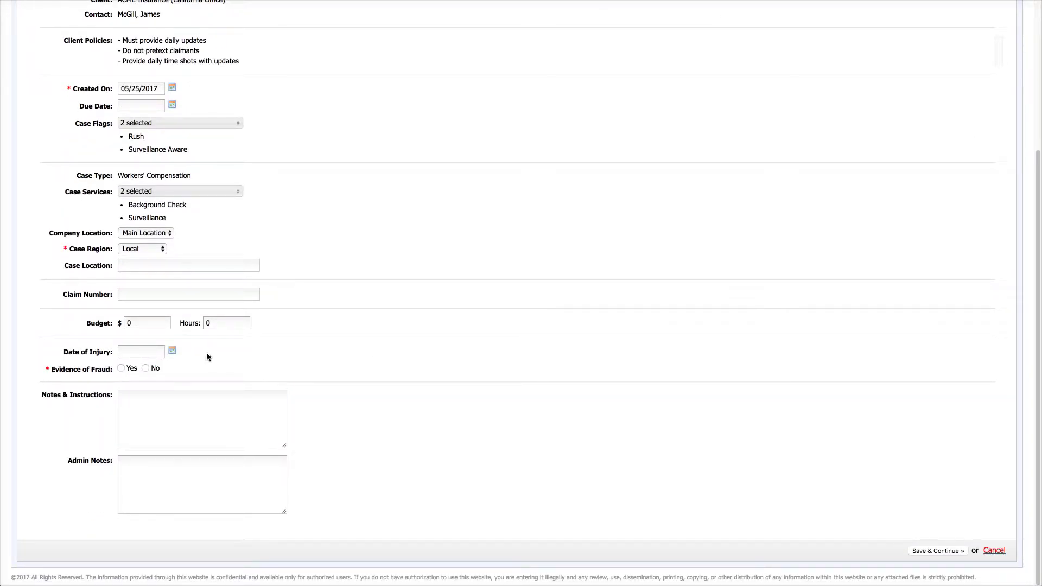
pyautogui.click(85, 356)
pyautogui.click(121, 369)
pyautogui.scroll(3, 434, 374)
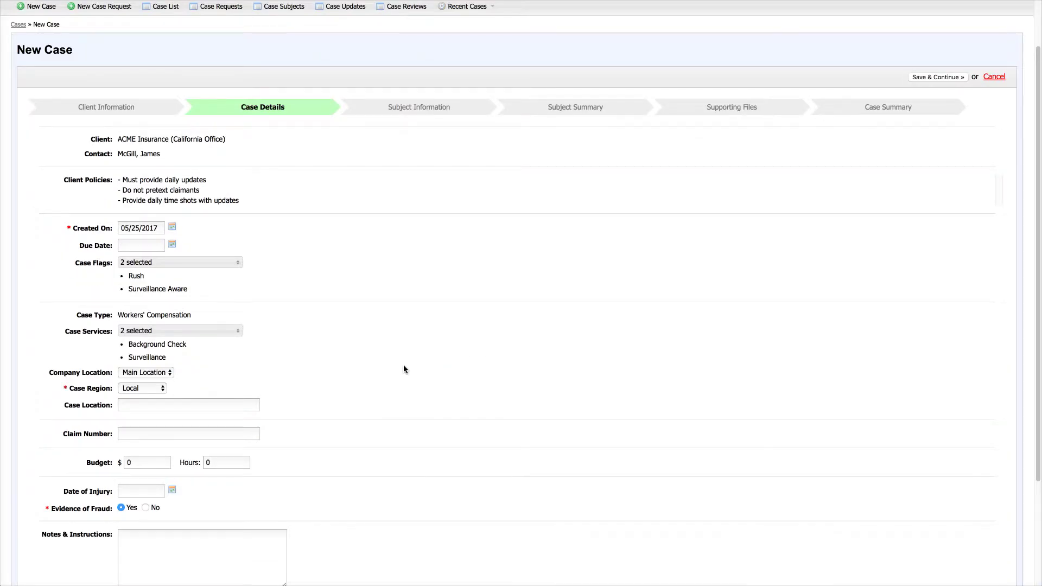
pyautogui.scroll(-2, 403, 369)
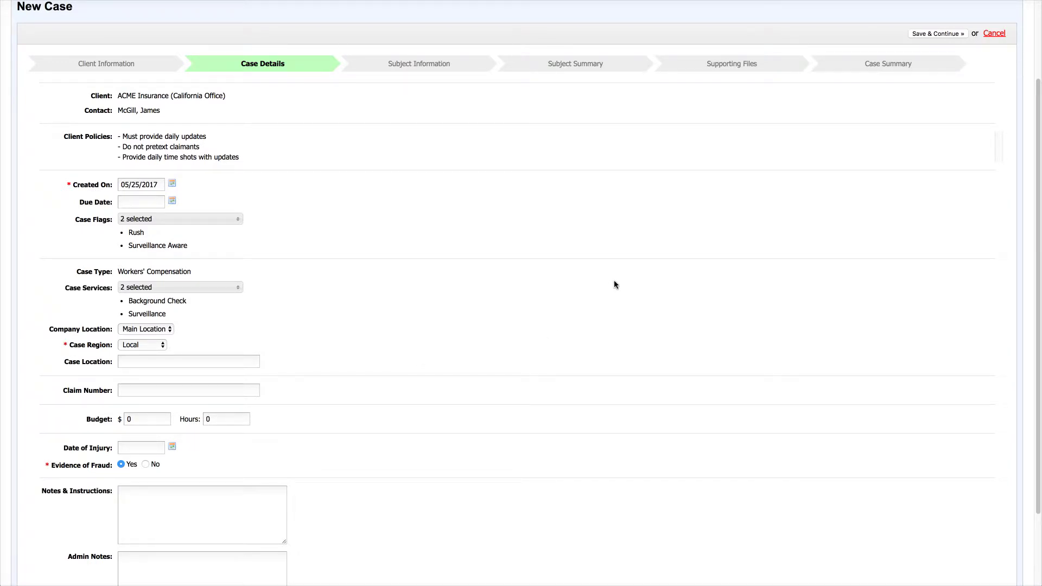
pyautogui.scroll(3, 787, 218)
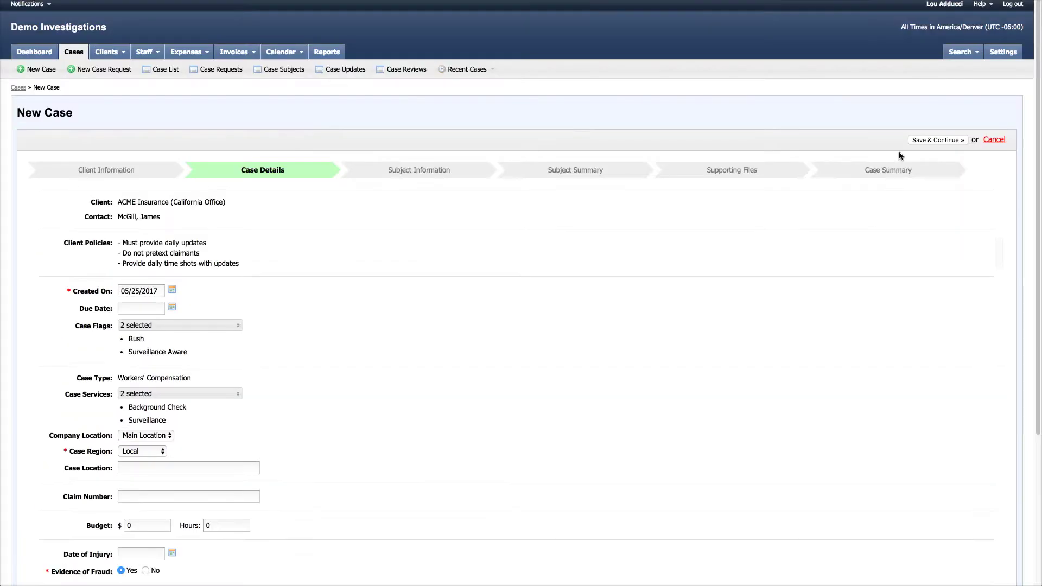
# Save the case details, then enter the claimant's first and last name
pyautogui.click(936, 141)
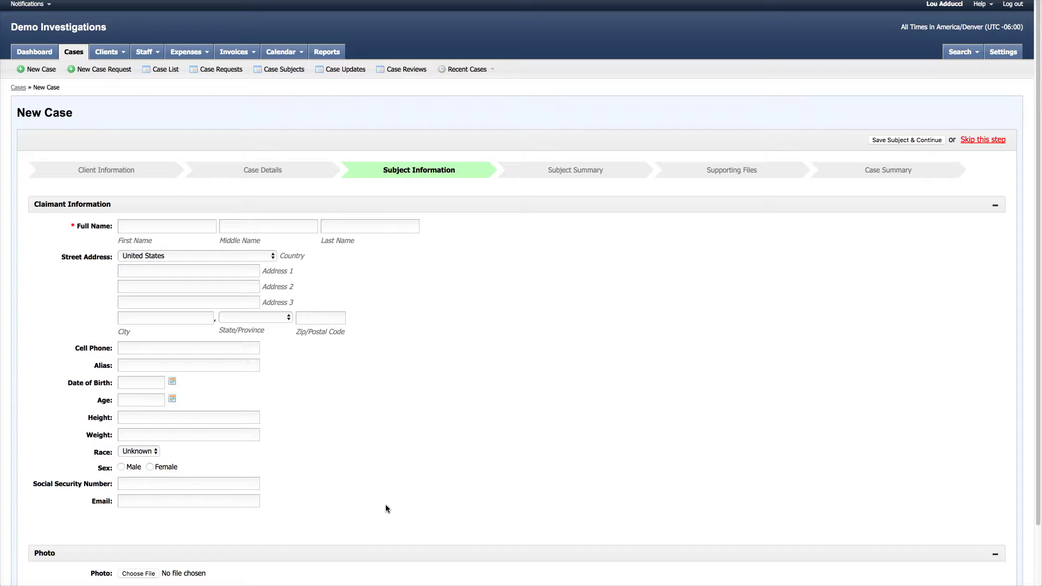
pyautogui.click(188, 228)
pyautogui.press('Tab')
pyautogui.press('Tab')
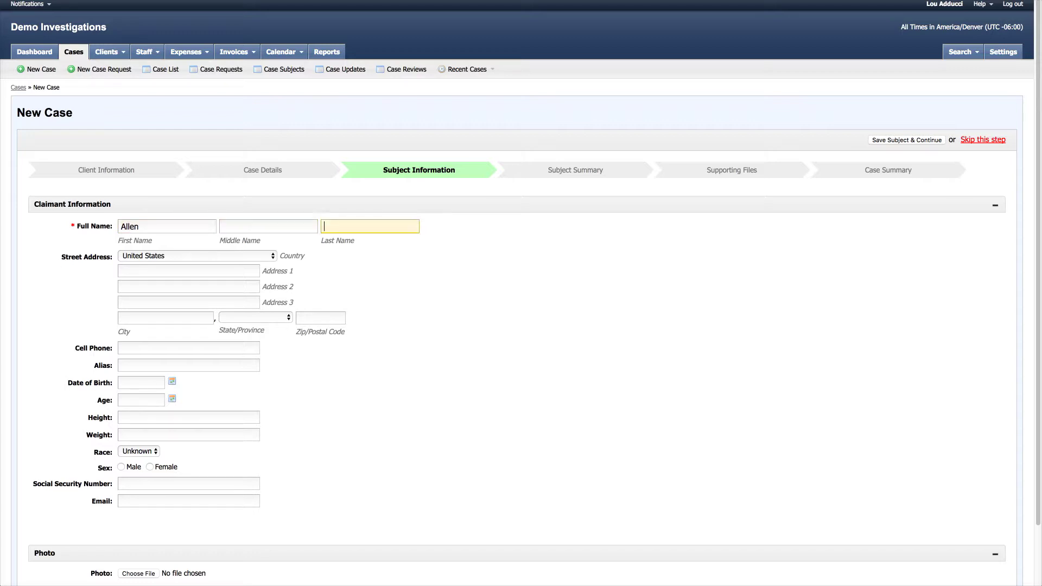
pyautogui.click(510, 382)
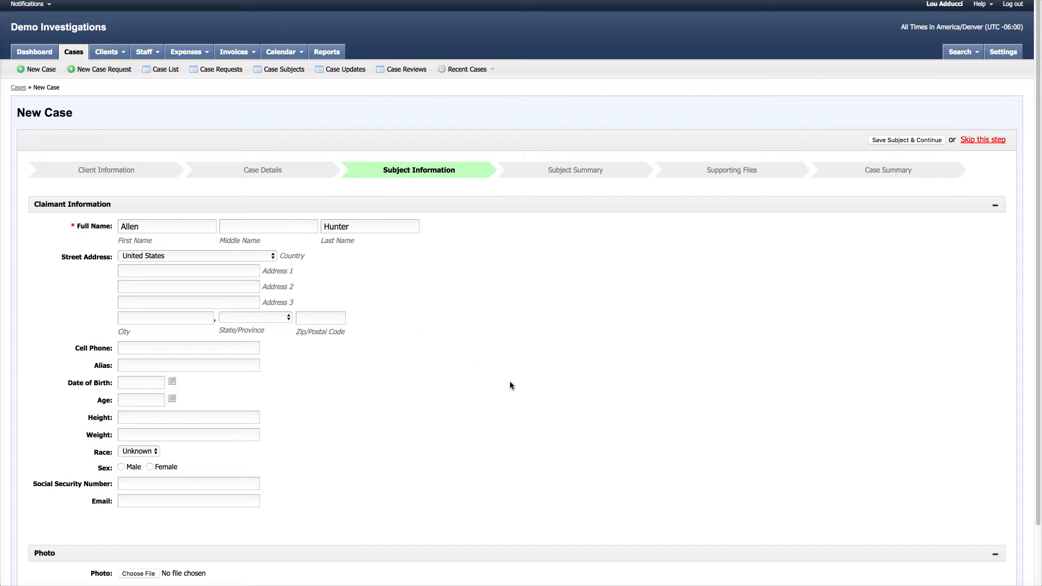
# Save the claimant with Save Subject & Continue
pyautogui.click(904, 140)
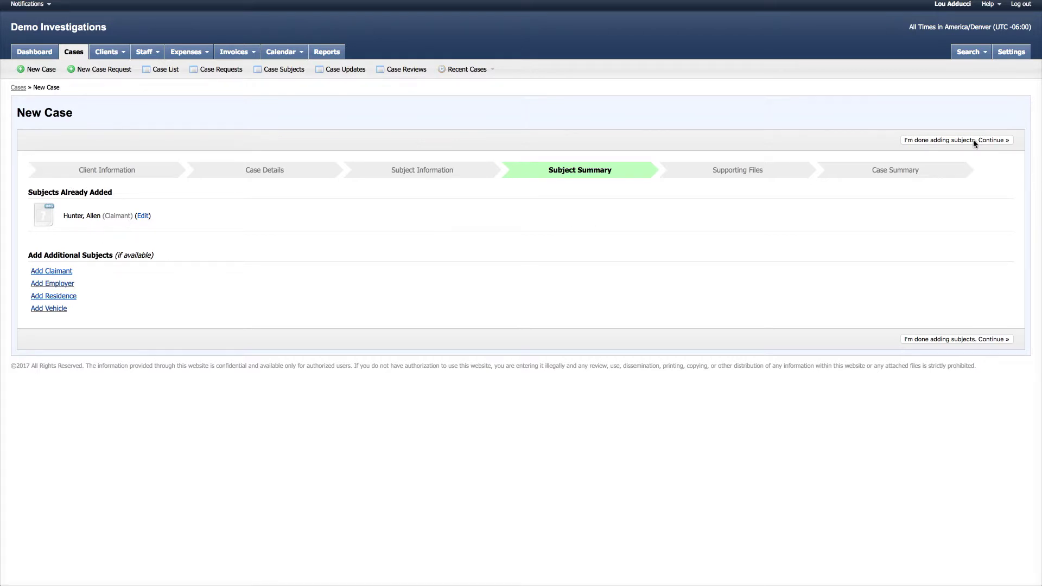
# Finish adding subjects, leaving the Access Group unselected on Supporting Files
pyautogui.click(988, 139)
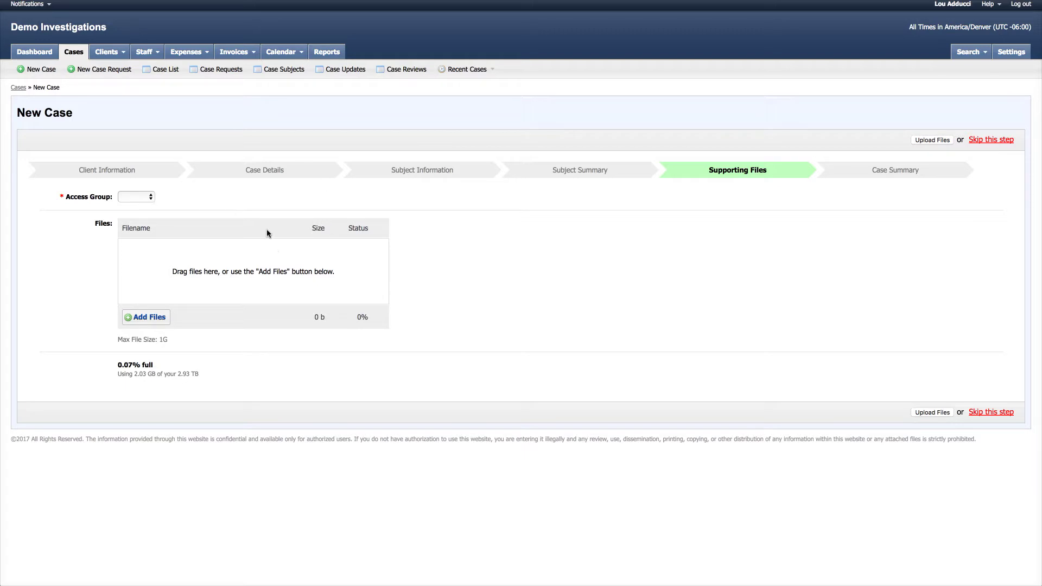
pyautogui.click(151, 199)
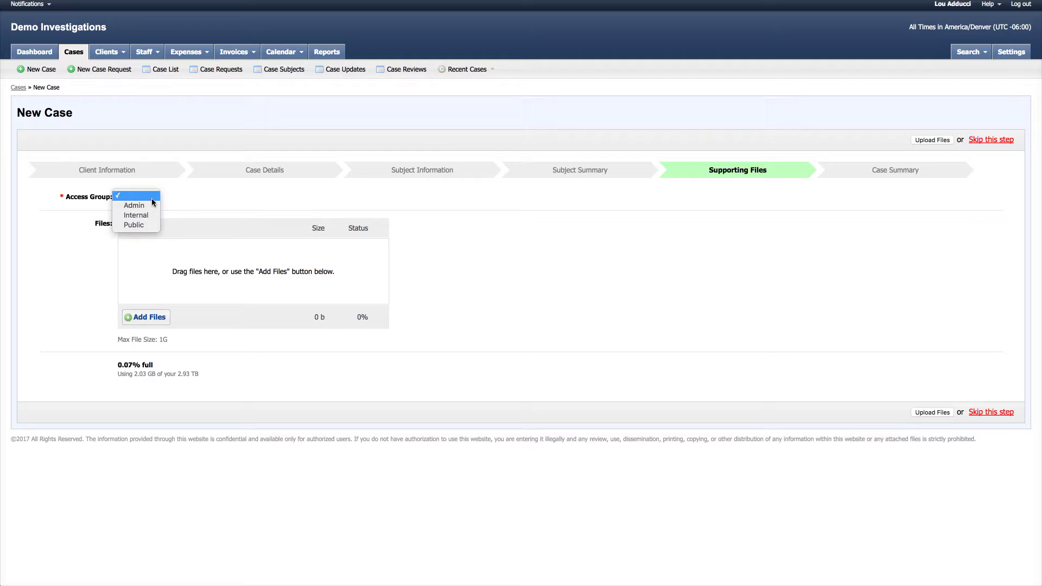
pyautogui.click(293, 202)
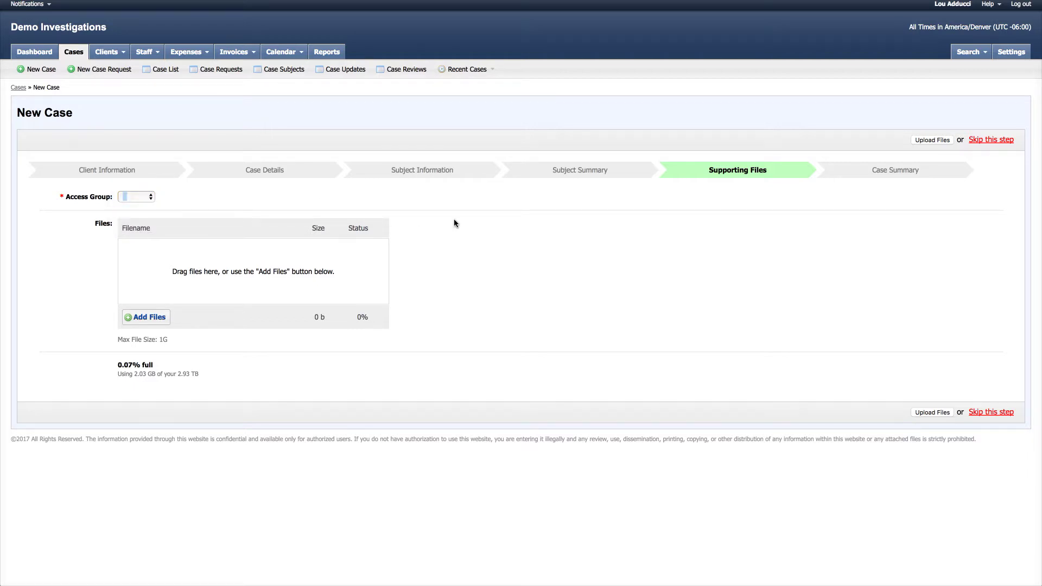
# Skip the supporting files upload to reach the Case Summary
pyautogui.click(991, 140)
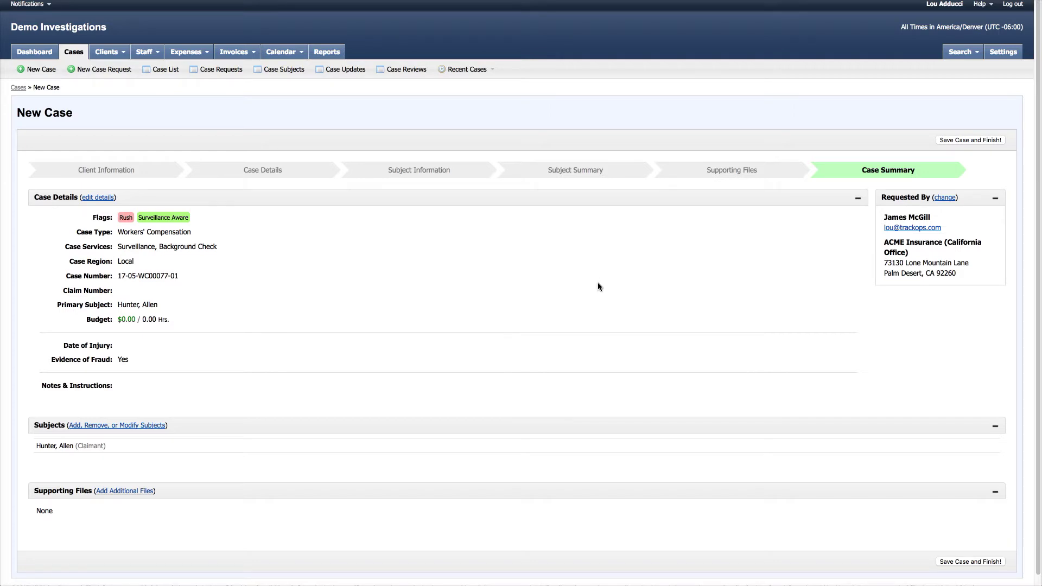
# Save the Workers' Compensation case with Save Case and Finish!
pyautogui.click(971, 141)
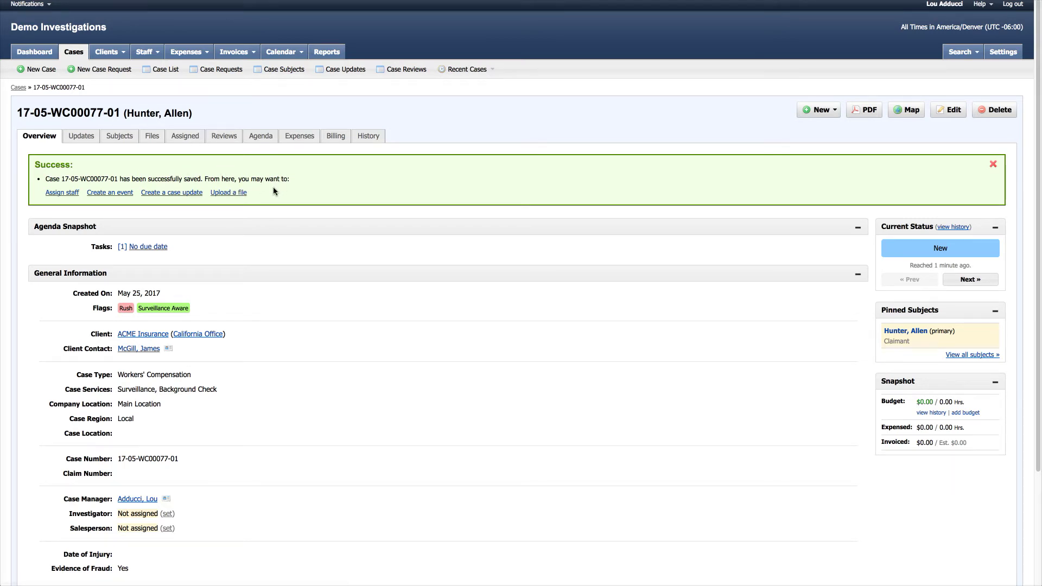
# Close the Success banner and view the case's Assigned, Agenda and Updates tabs
pyautogui.click(994, 165)
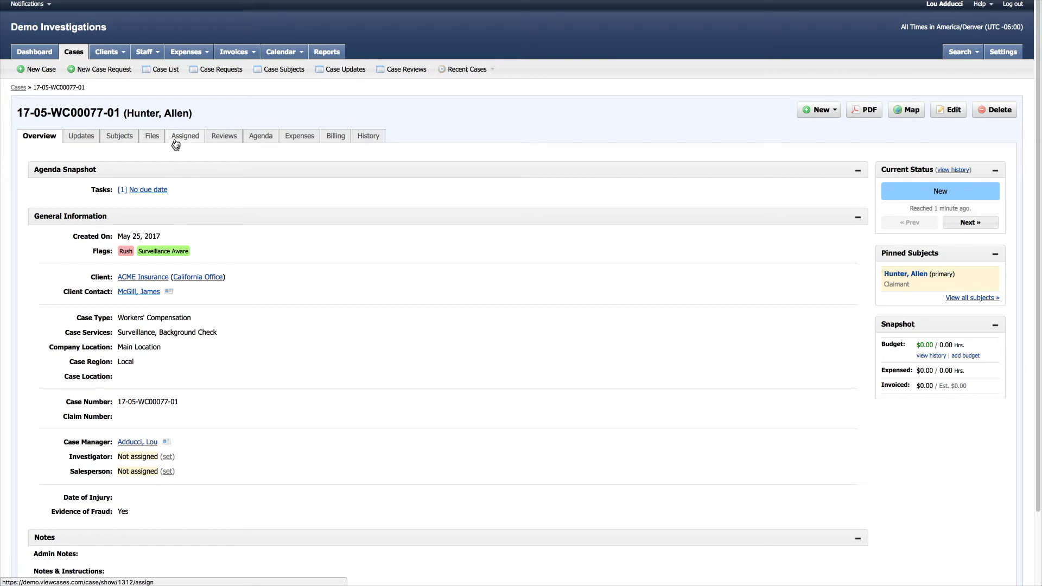
pyautogui.click(169, 143)
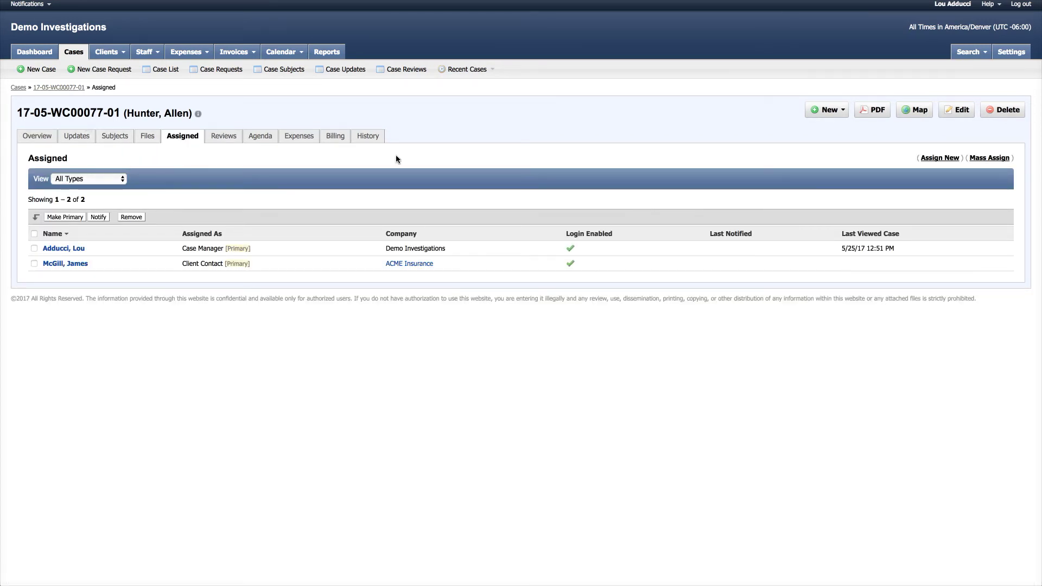
pyautogui.click(258, 138)
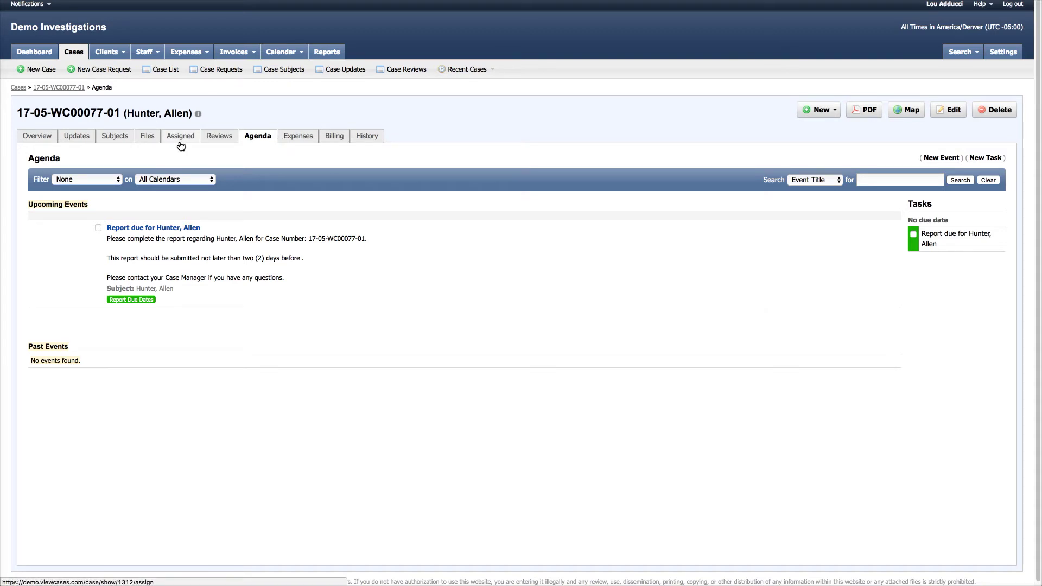
pyautogui.click(83, 144)
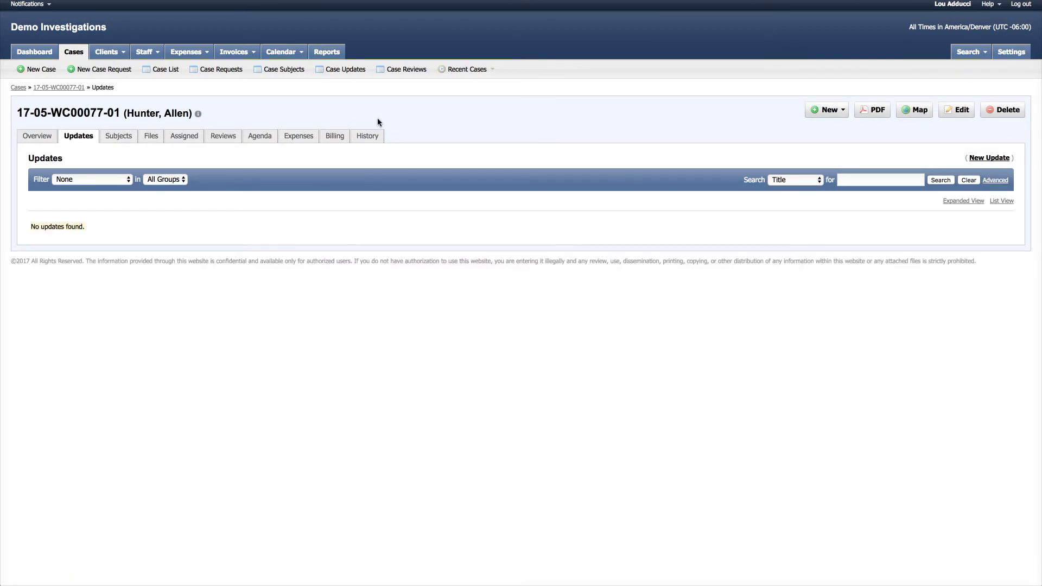
# Show the saved case's Overview tab, briefly opening and dismissing the Help options
pyautogui.click(37, 137)
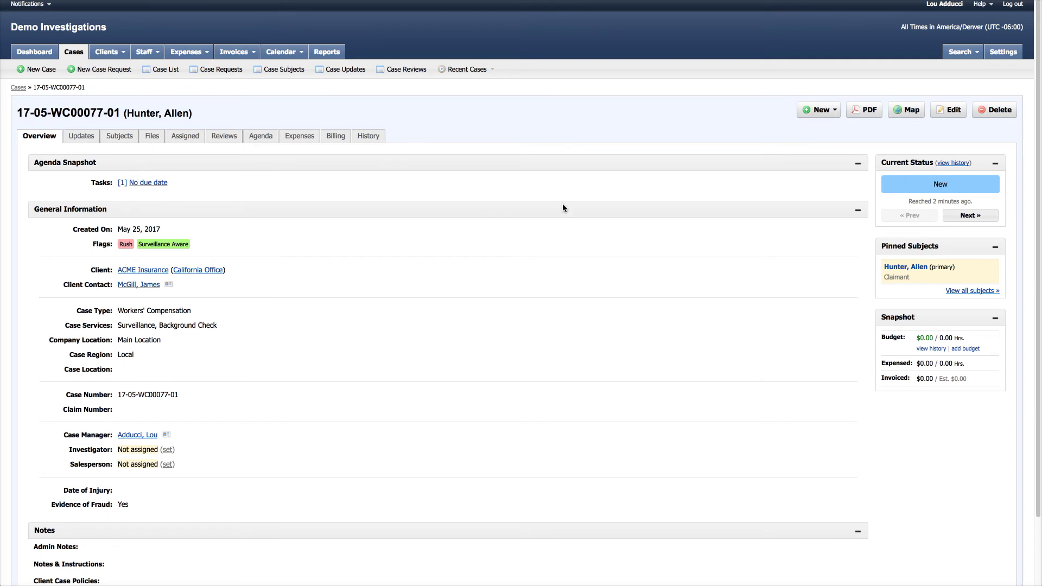
pyautogui.click(985, 13)
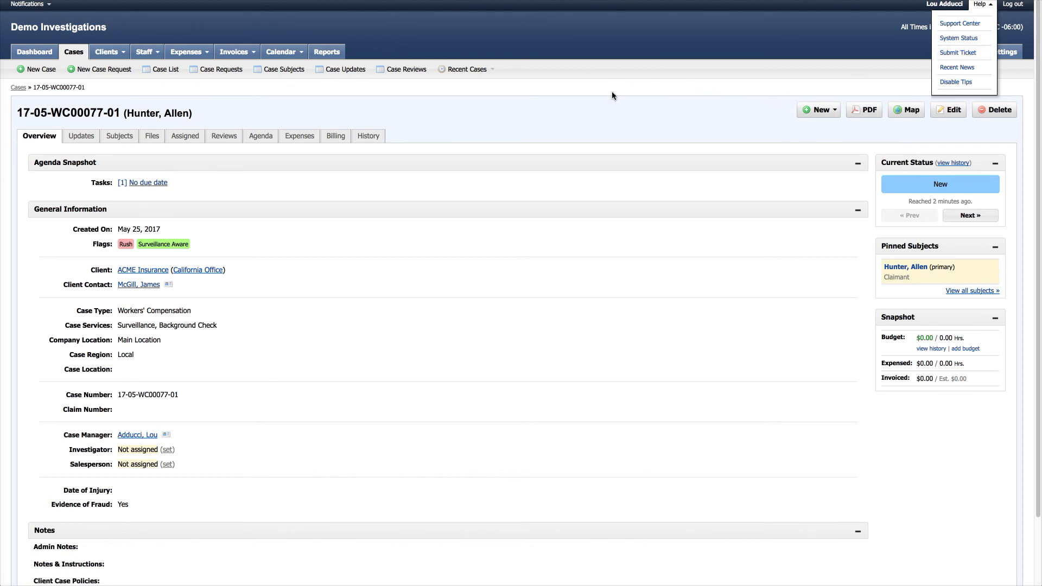
pyautogui.click(602, 123)
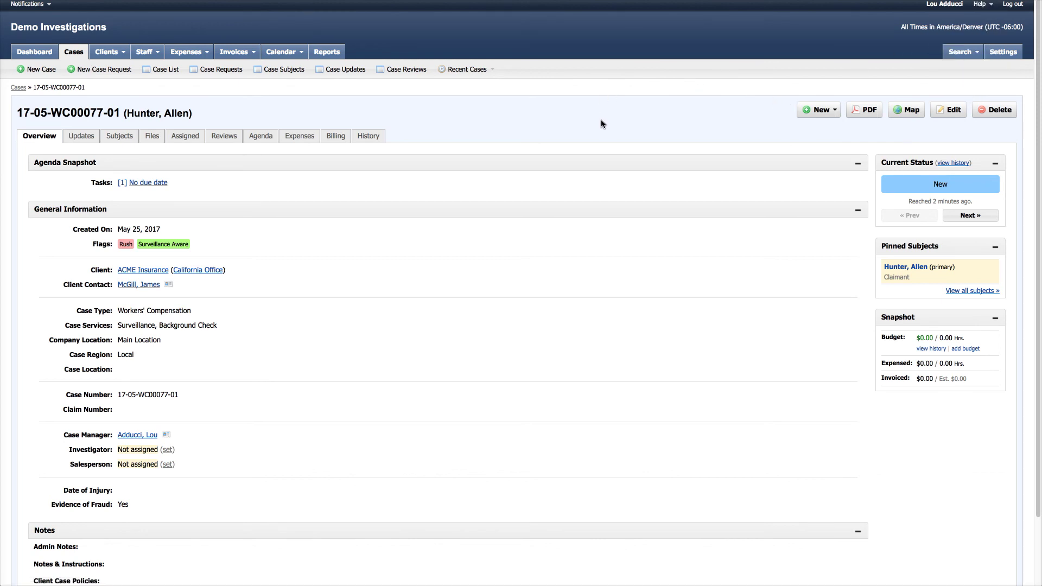